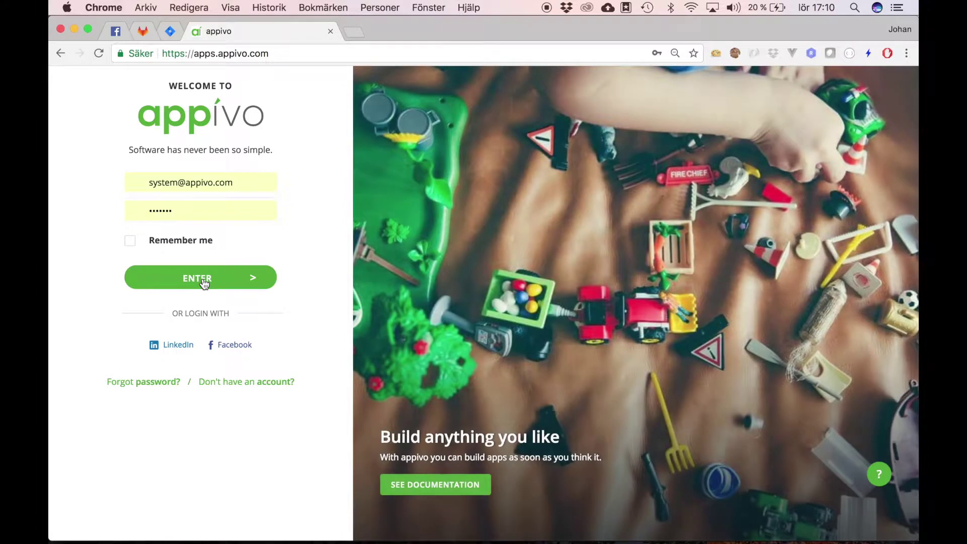
Step: Log in with the prefilled credentials and open the TMR app in the builder
{"action": "left_click", "coordinate": [203, 280]}
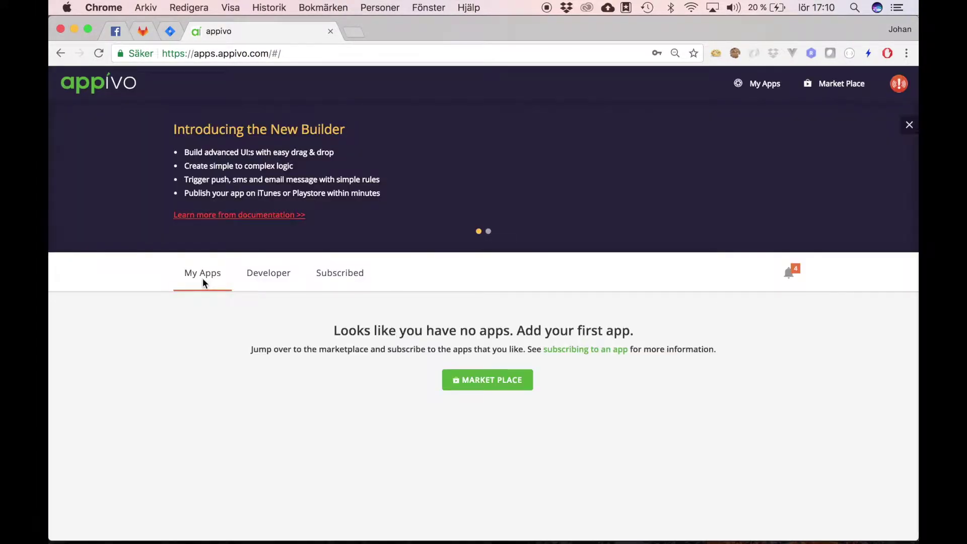
{"action": "mouse_move", "coordinate": [466, 385]}
{"action": "scroll", "coordinate": [467, 386], "scroll_direction": "down", "scroll_amount": 6}
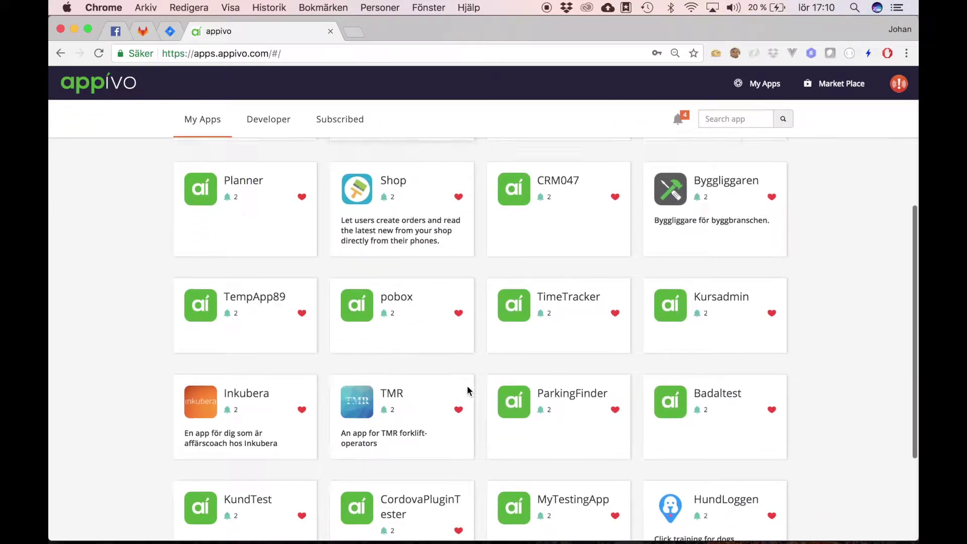
{"action": "scroll", "coordinate": [467, 385], "scroll_direction": "down", "scroll_amount": 2}
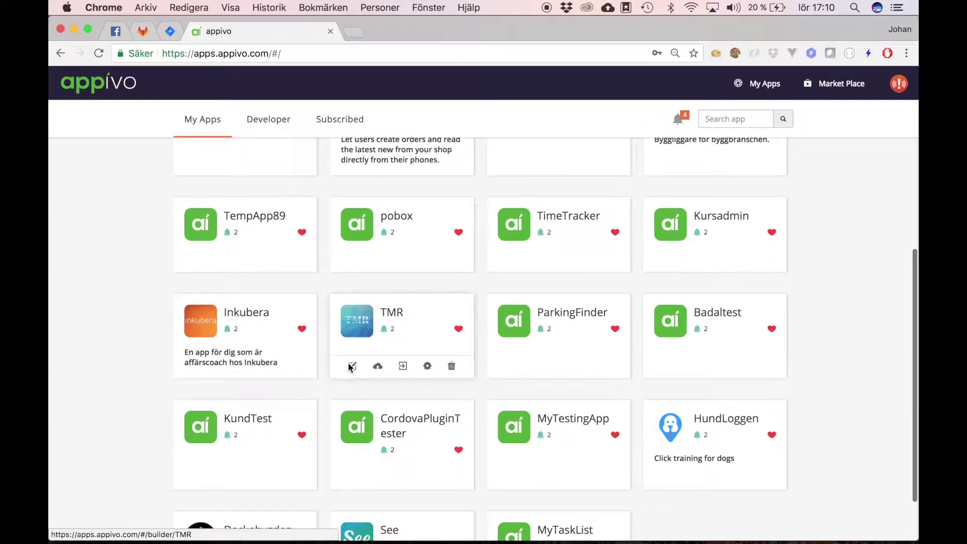
{"action": "left_click", "coordinate": [353, 369]}
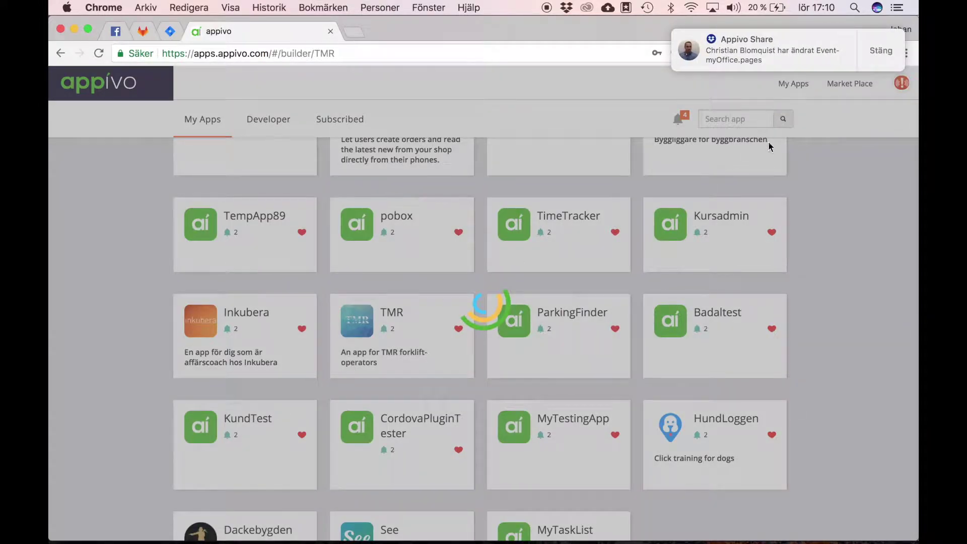
{"action": "left_click", "coordinate": [876, 52]}
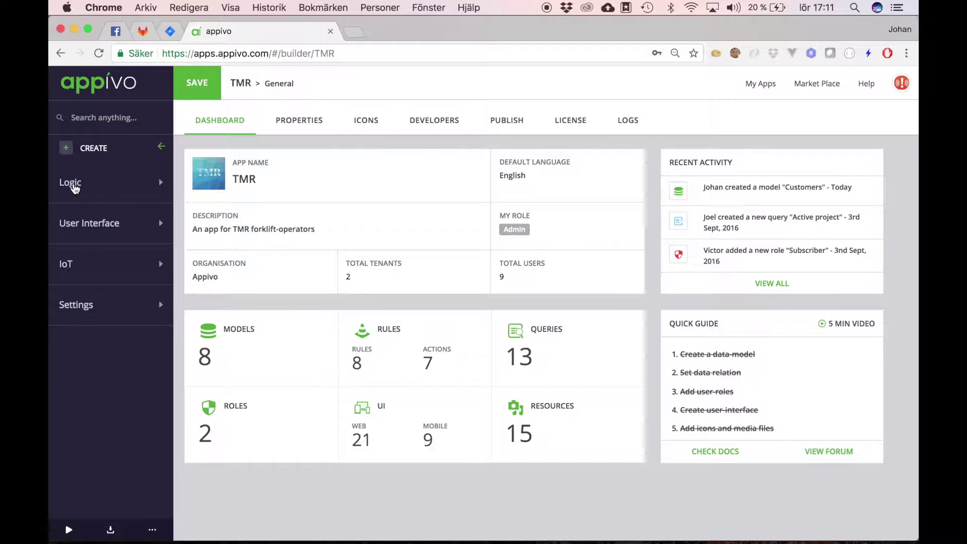
Step: Open the diagram of the TMR app's data models and examine their relations
{"action": "left_click", "coordinate": [75, 189]}
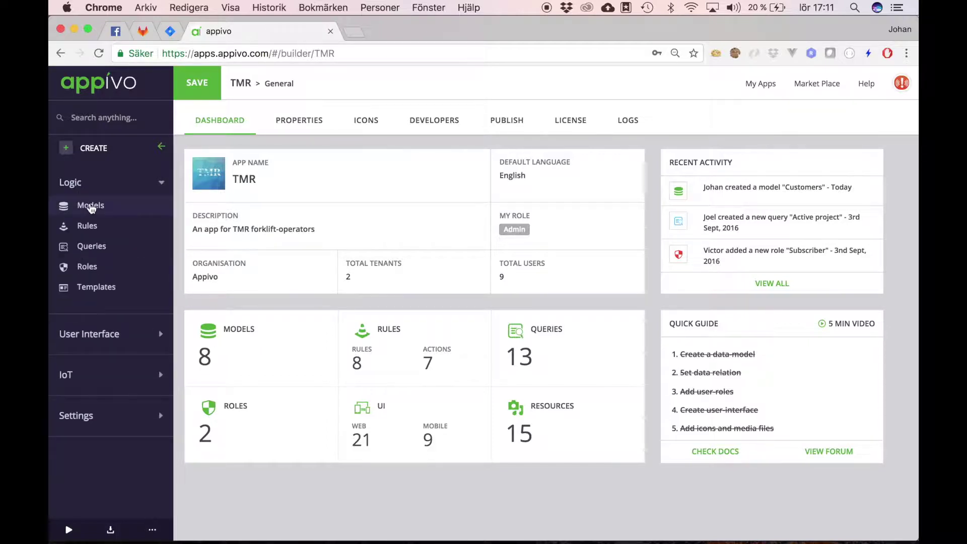
{"action": "left_click", "coordinate": [90, 207]}
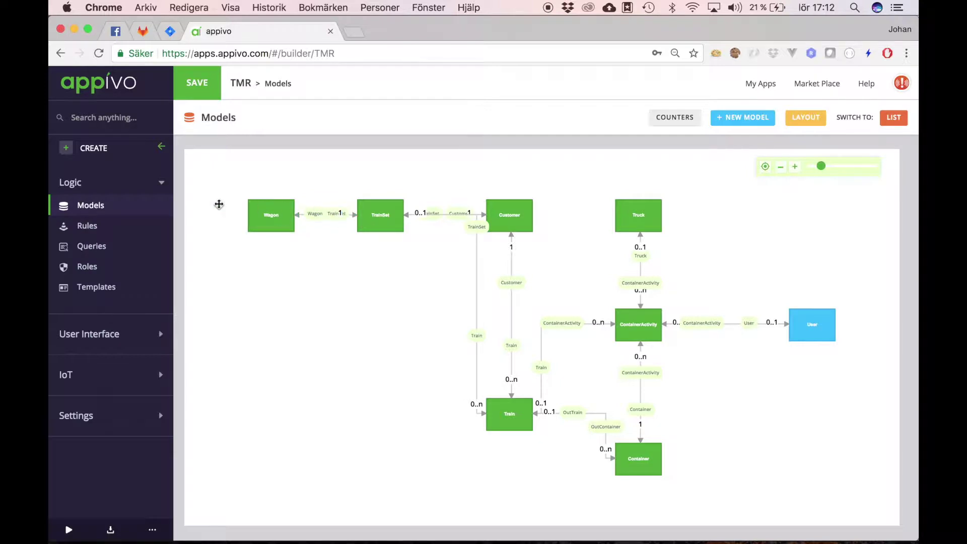
Step: Review the CreateContainer rule's trigger, condition and criteria, and open its SetStoredSince action to inspect the script
{"action": "left_click", "coordinate": [91, 227]}
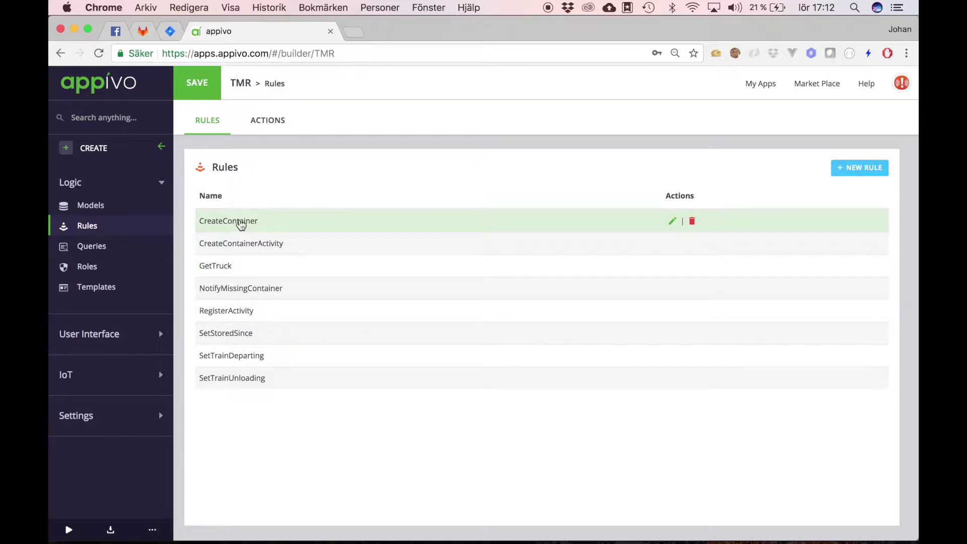
{"action": "left_click", "coordinate": [240, 222]}
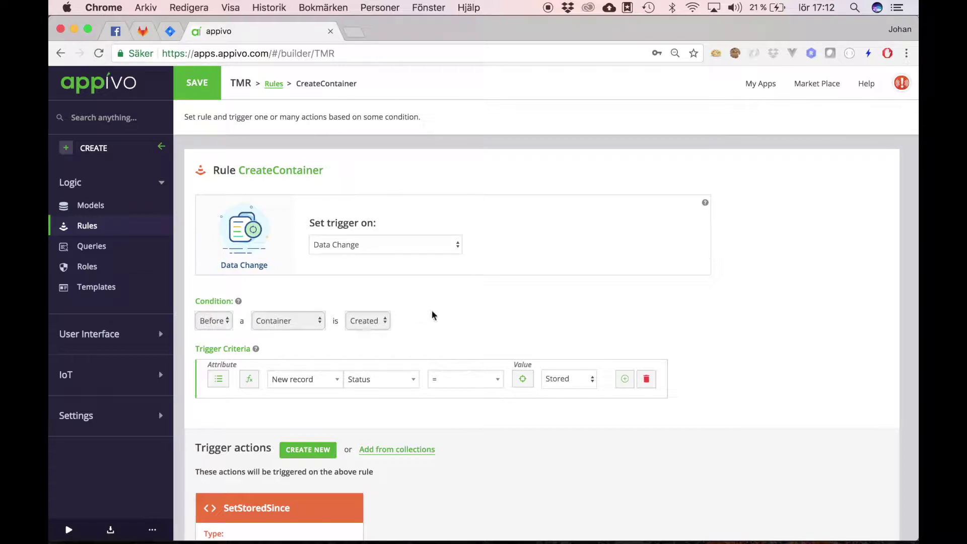
{"action": "scroll", "coordinate": [451, 317], "scroll_direction": "down", "scroll_amount": 3}
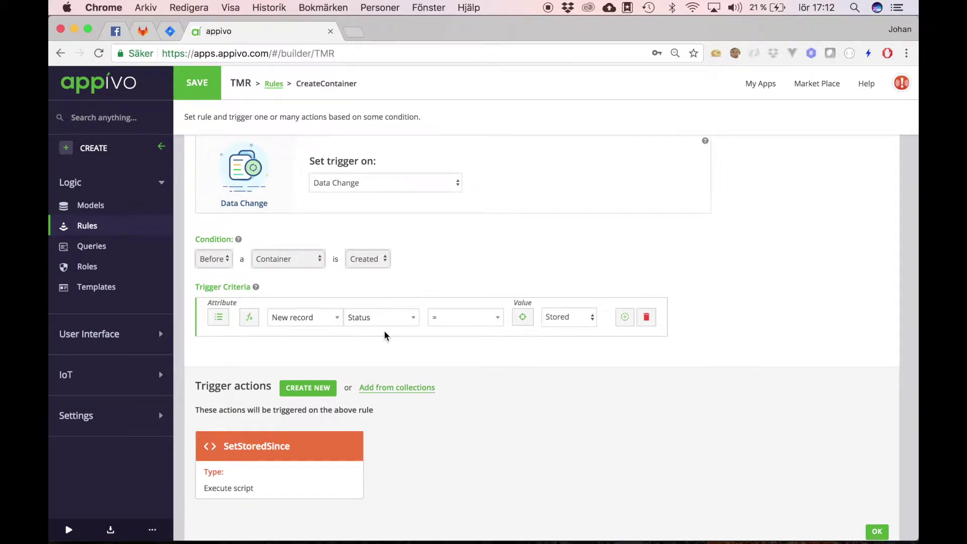
{"action": "scroll", "coordinate": [384, 332], "scroll_direction": "down", "scroll_amount": 1}
{"action": "scroll", "coordinate": [384, 332], "scroll_direction": "up", "scroll_amount": 3}
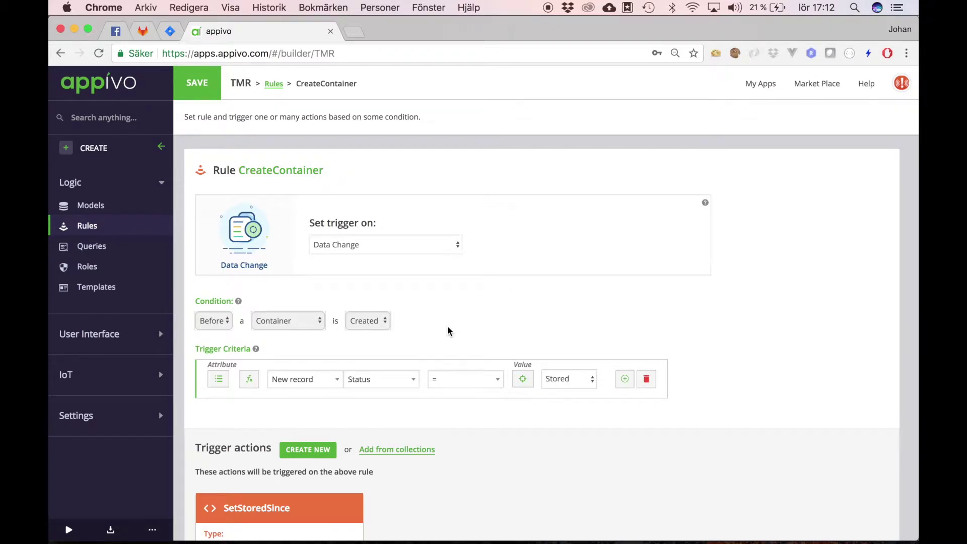
{"action": "scroll", "coordinate": [448, 331], "scroll_direction": "down", "scroll_amount": 3}
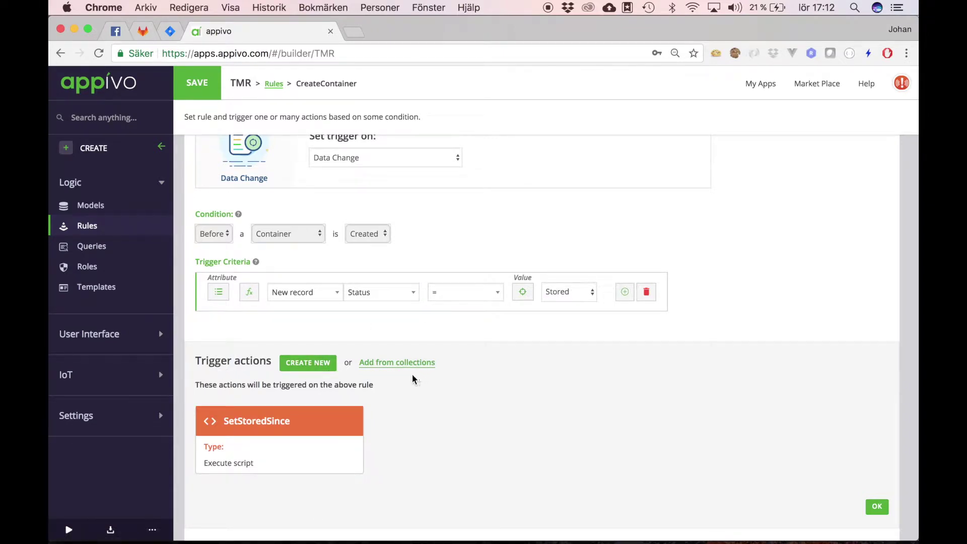
{"action": "mouse_move", "coordinate": [240, 463]}
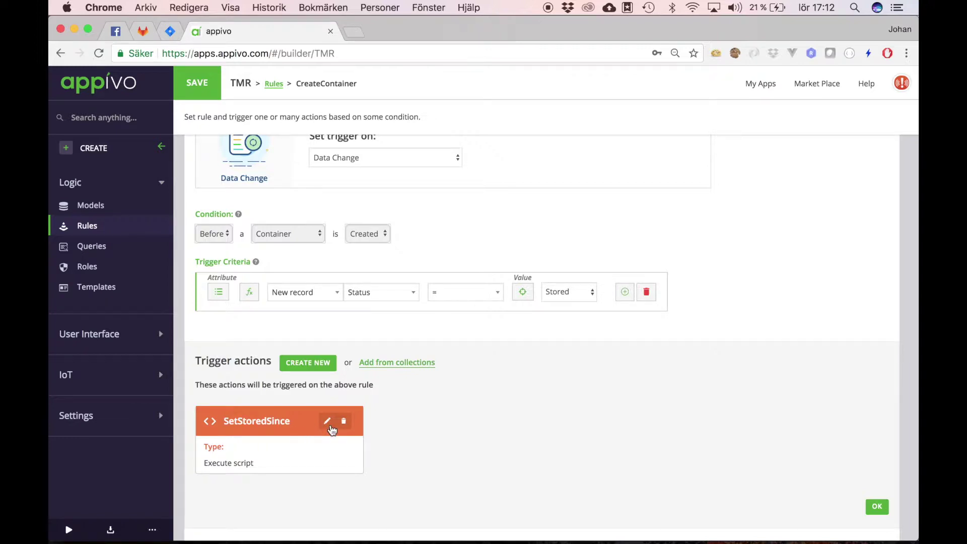
{"action": "left_click", "coordinate": [331, 426]}
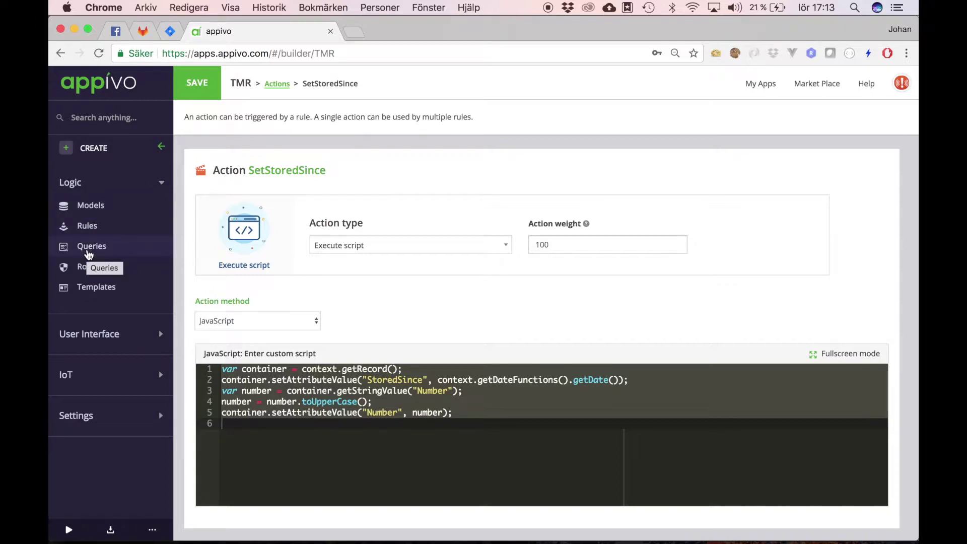
Step: Open the ArrivingTrains query to examine its model, filter criteria and ordering
{"action": "left_click", "coordinate": [89, 252]}
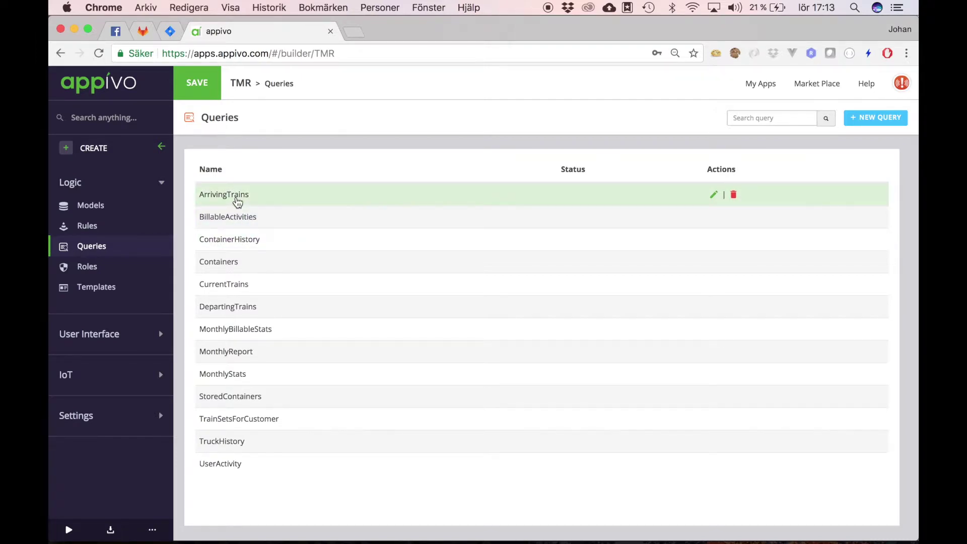
{"action": "left_click", "coordinate": [237, 200]}
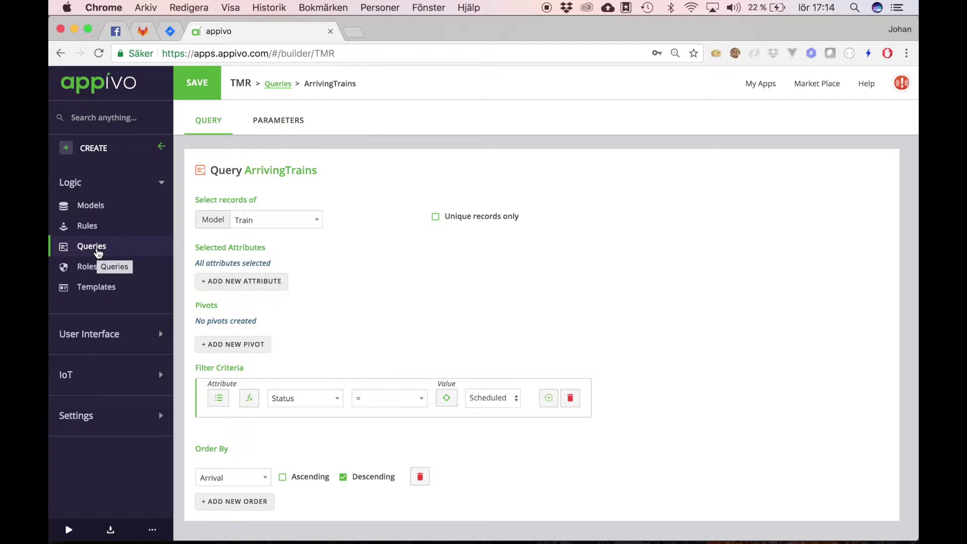
Step: Inspect the ForkliftOperator role's permissions on each data model and return to the roles list
{"action": "left_click", "coordinate": [80, 270]}
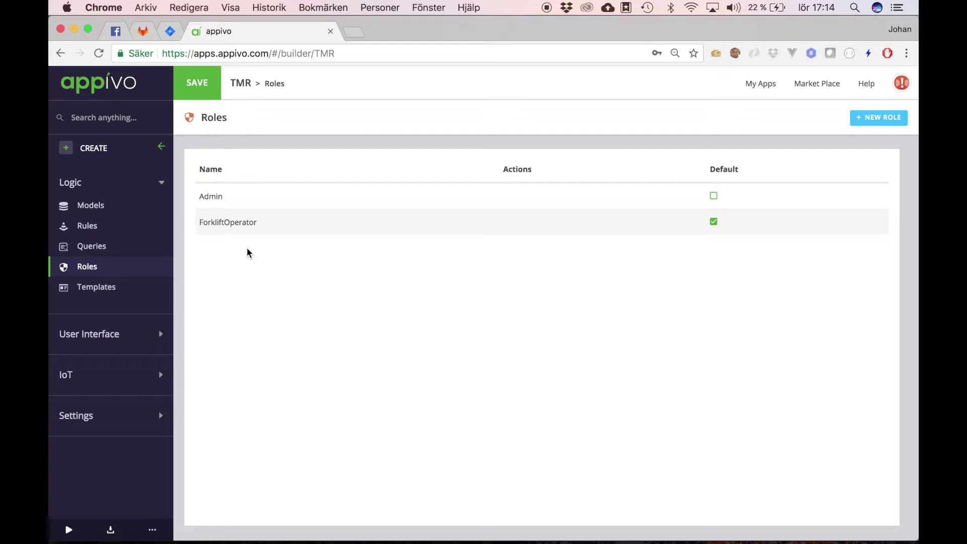
{"action": "mouse_move", "coordinate": [216, 195]}
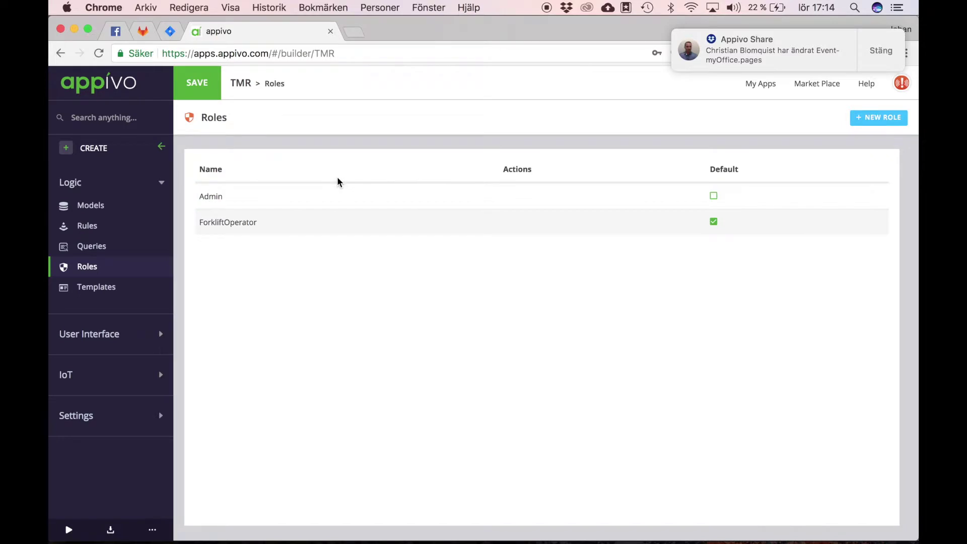
{"action": "left_click", "coordinate": [879, 52]}
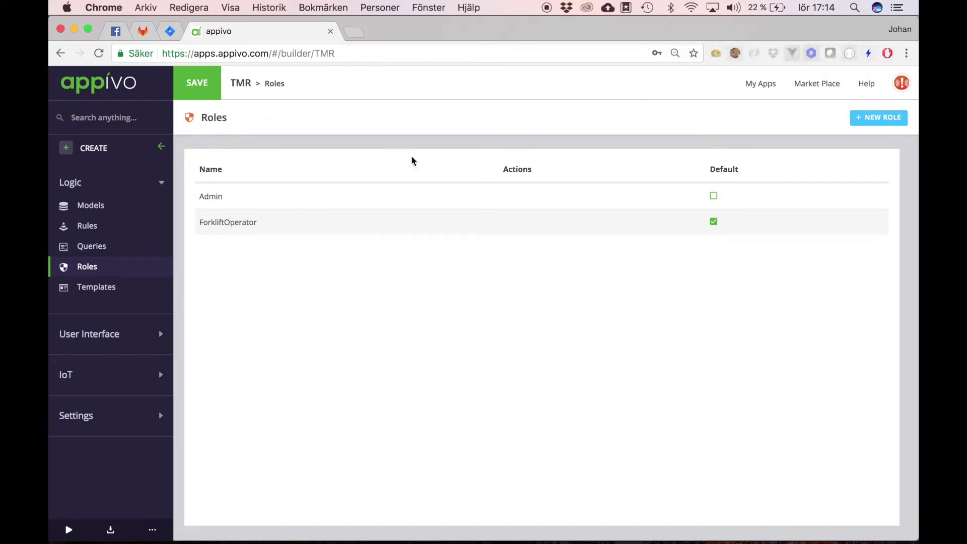
{"action": "mouse_move", "coordinate": [222, 220]}
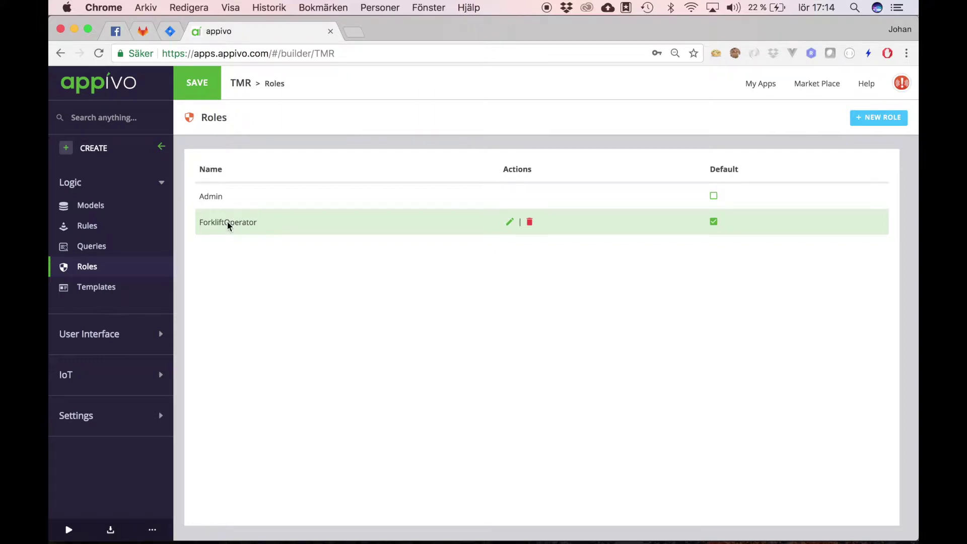
{"action": "left_click", "coordinate": [229, 223]}
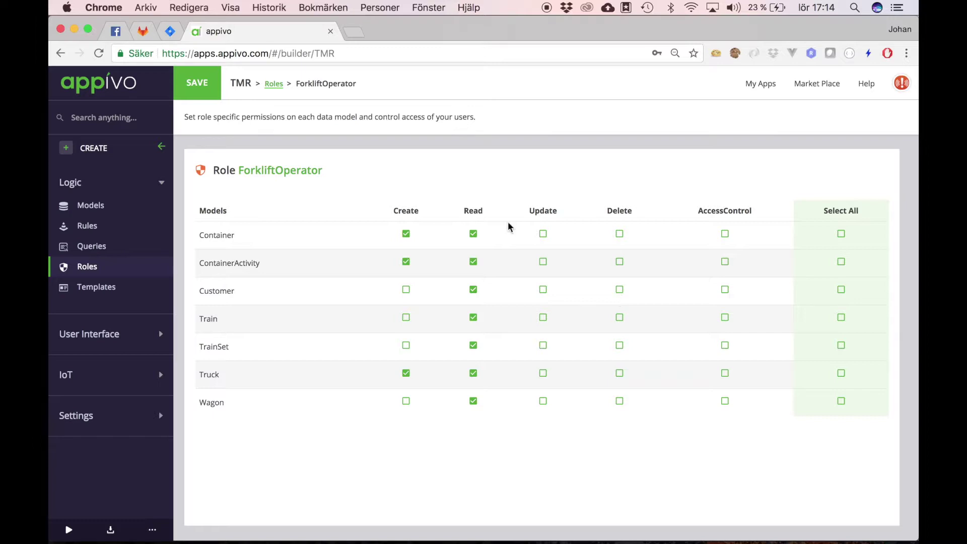
{"action": "left_click", "coordinate": [274, 85]}
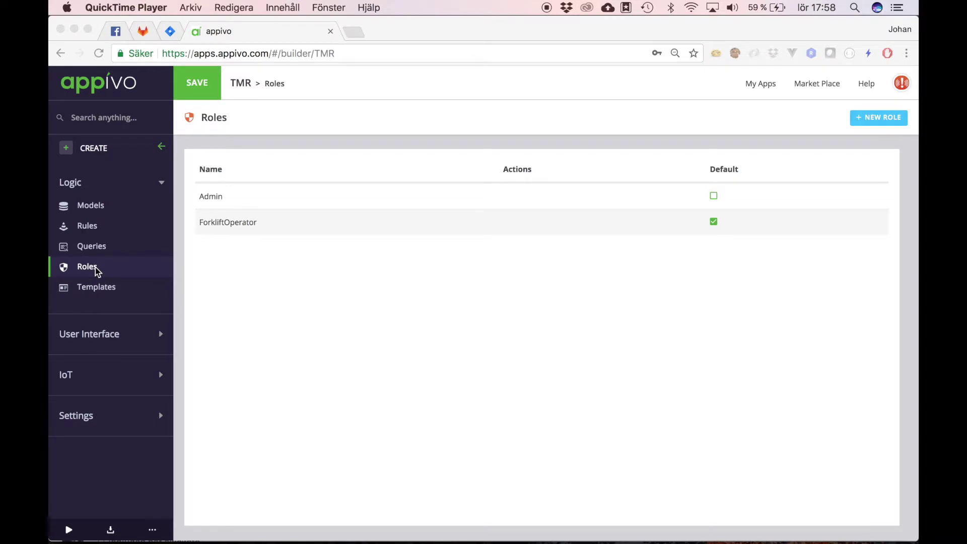
Step: Read through the HTML source of the ContainerInventory template and display it in WYSIWYG mode
{"action": "left_click", "coordinate": [85, 292]}
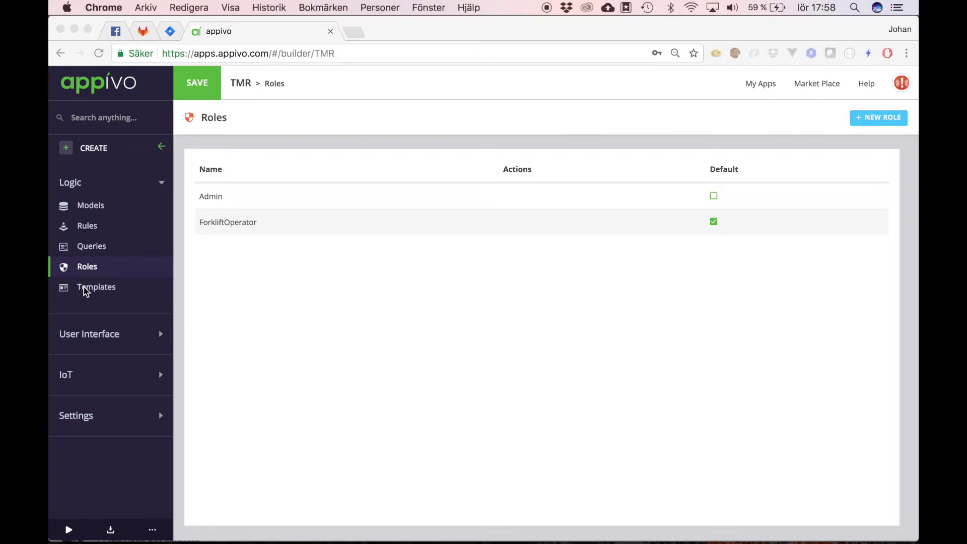
{"action": "left_click", "coordinate": [85, 292]}
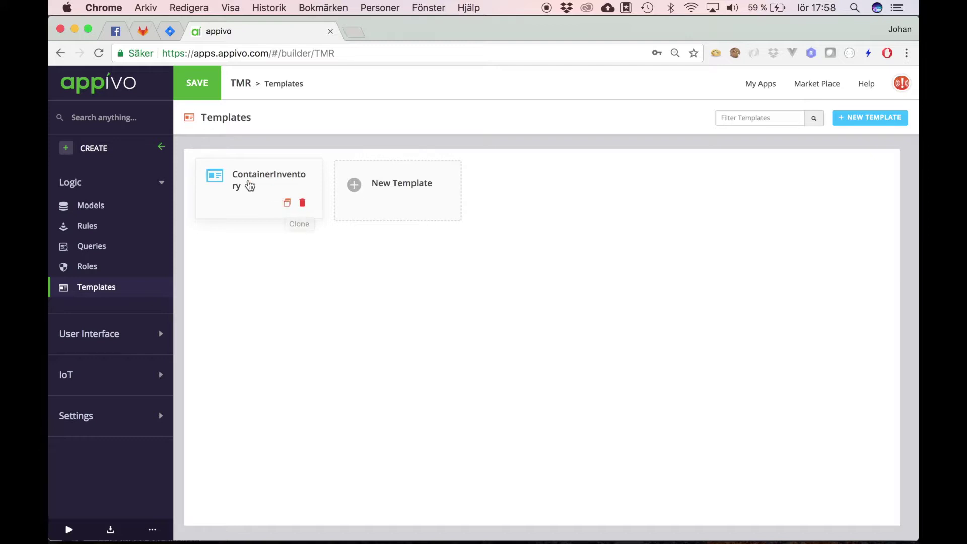
{"action": "left_click", "coordinate": [248, 182]}
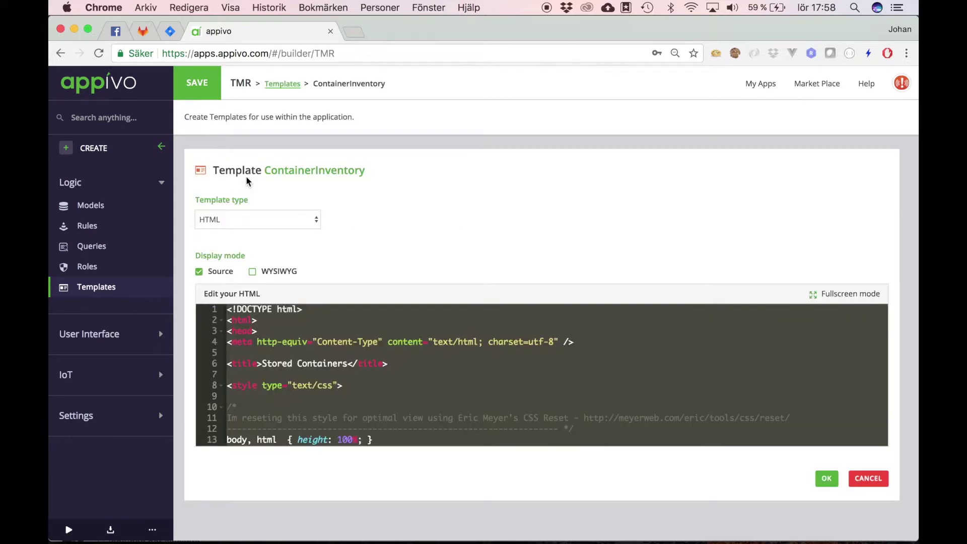
{"action": "scroll", "coordinate": [288, 352], "scroll_direction": "down", "scroll_amount": 3}
{"action": "scroll", "coordinate": [289, 352], "scroll_direction": "down", "scroll_amount": 12}
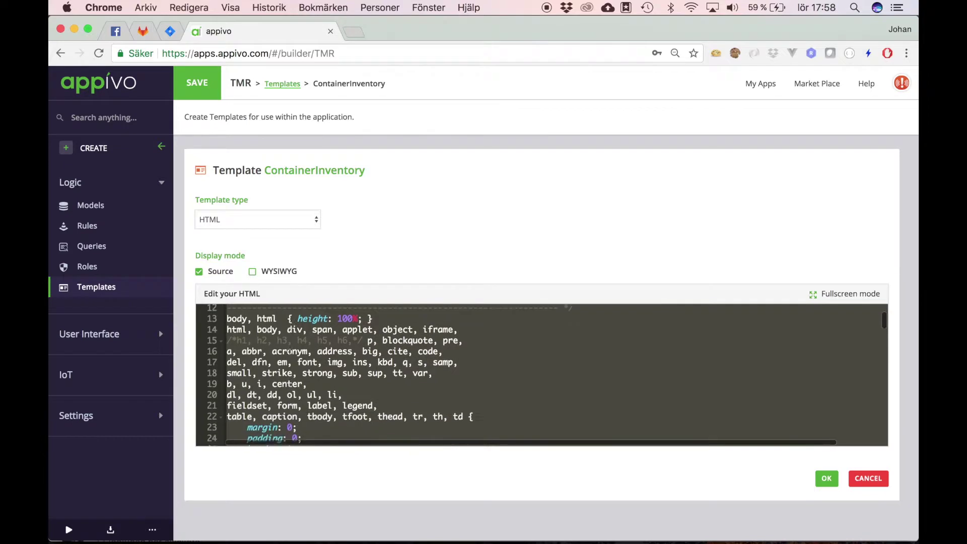
{"action": "scroll", "coordinate": [290, 354], "scroll_direction": "down", "scroll_amount": 10}
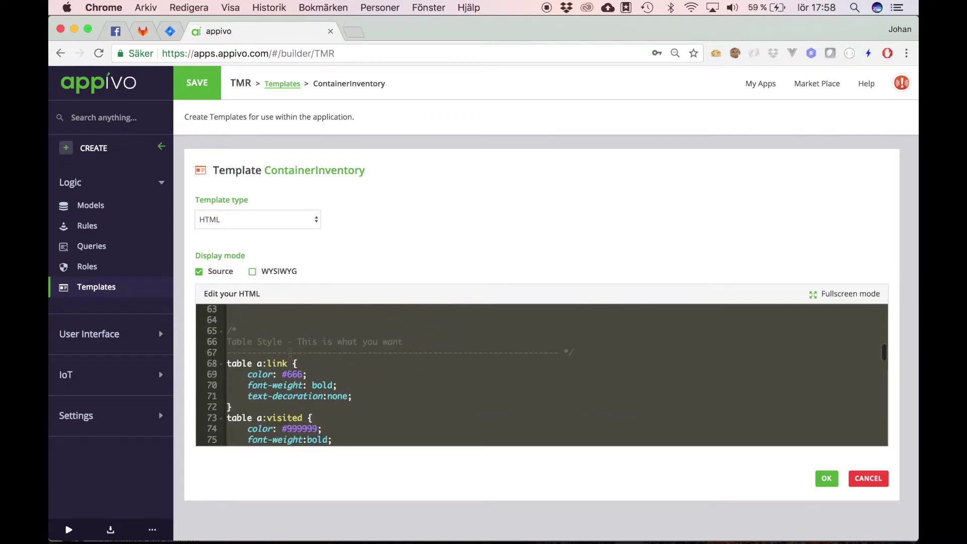
{"action": "scroll", "coordinate": [321, 391], "scroll_direction": "down", "scroll_amount": 10}
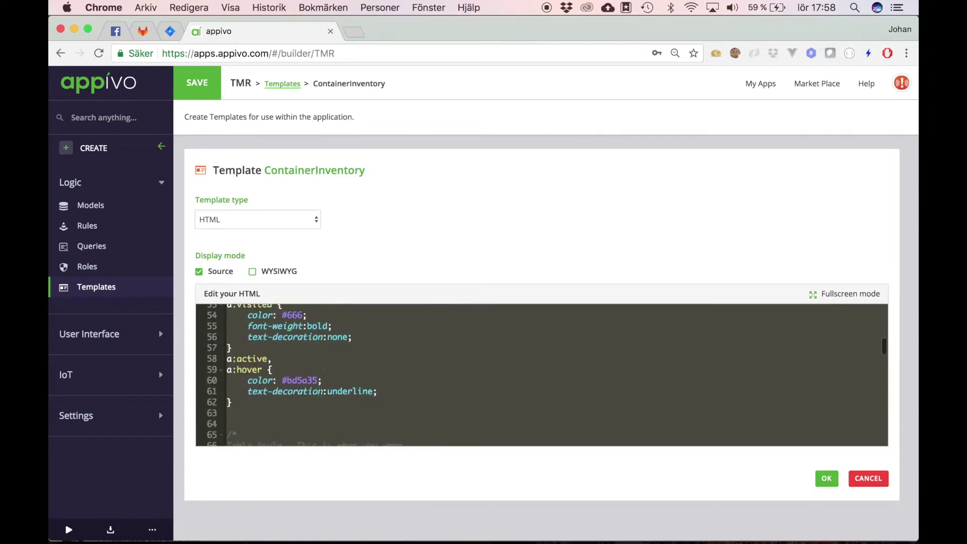
{"action": "scroll", "coordinate": [320, 390], "scroll_direction": "down", "scroll_amount": 20}
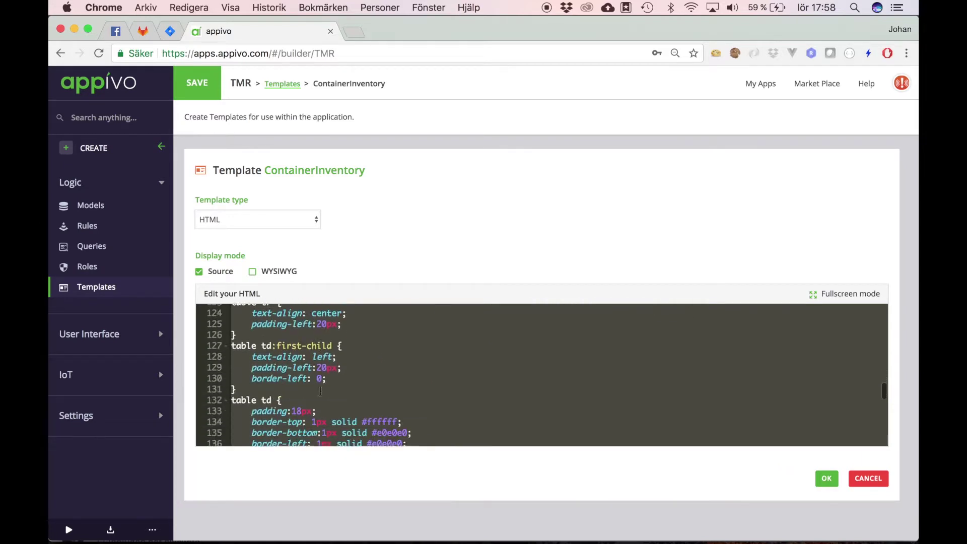
{"action": "scroll", "coordinate": [320, 391], "scroll_direction": "down", "scroll_amount": 5}
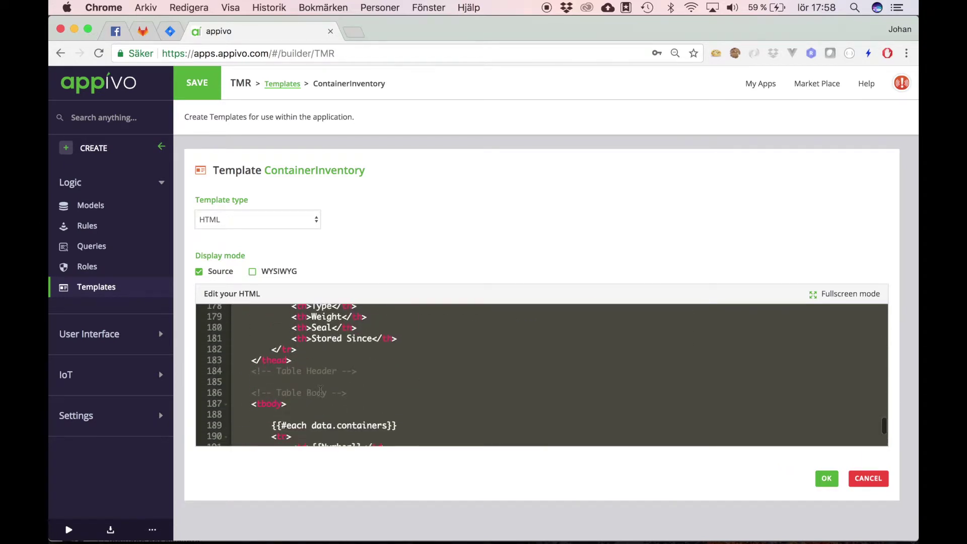
{"action": "scroll", "coordinate": [320, 390], "scroll_direction": "down", "scroll_amount": 2}
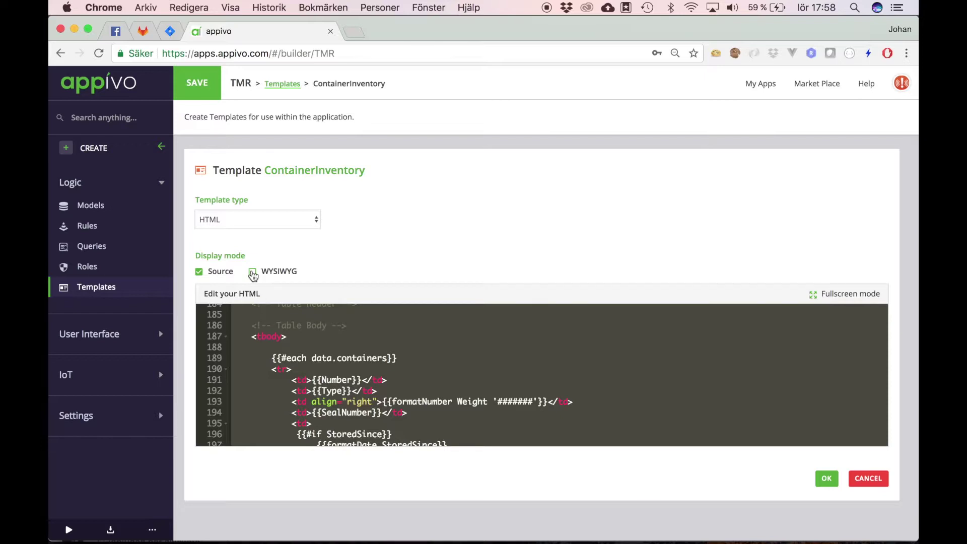
{"action": "left_click", "coordinate": [253, 272]}
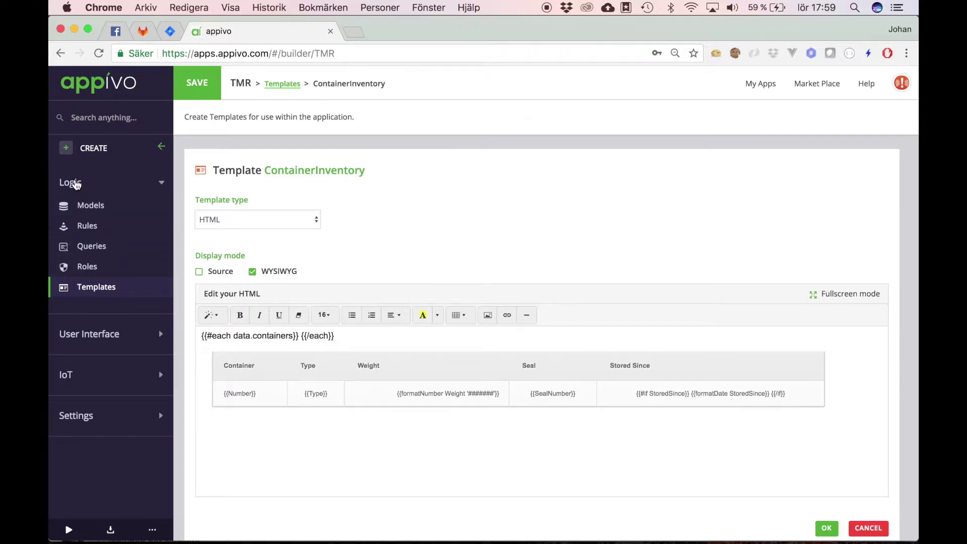
Step: Look through the lists of views belonging to the app's mobile and web user interfaces
{"action": "left_click", "coordinate": [75, 184]}
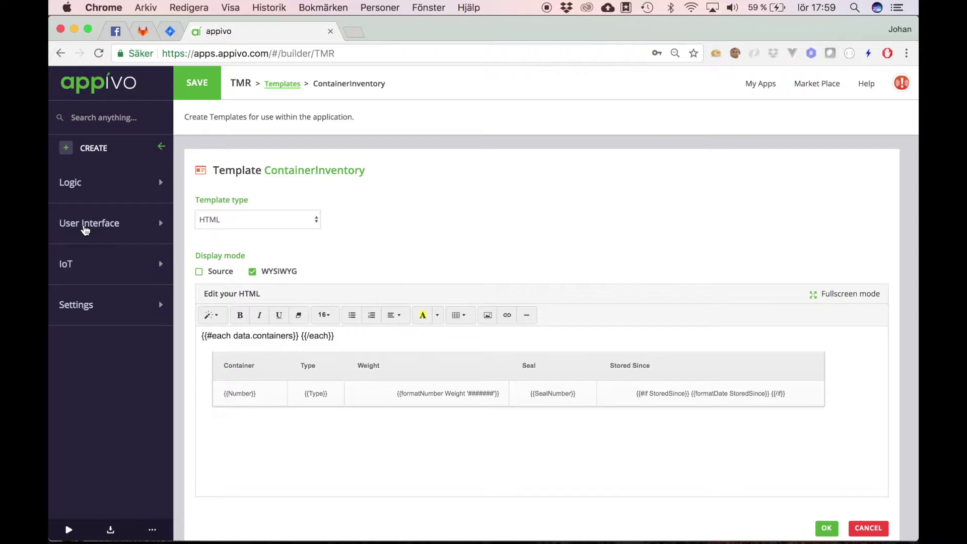
{"action": "left_click", "coordinate": [86, 228]}
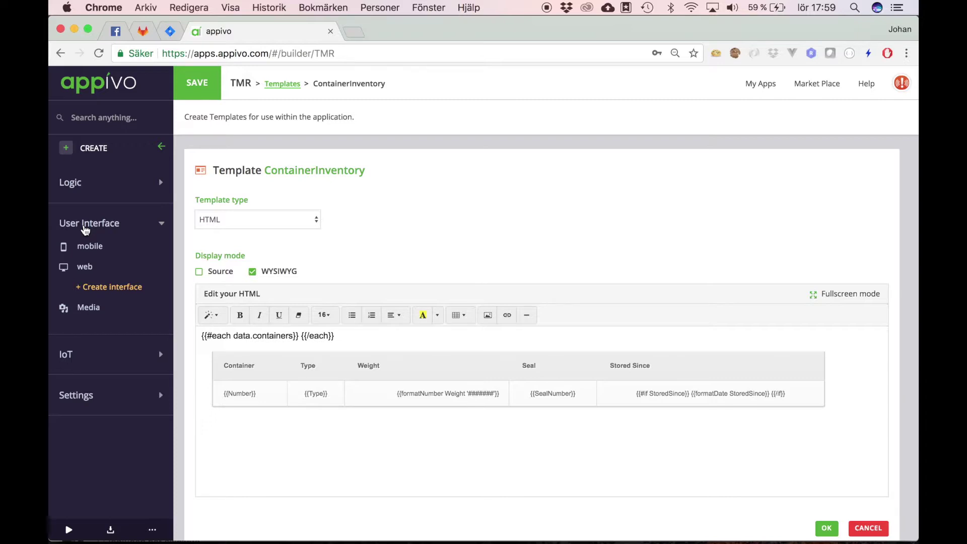
{"action": "left_click", "coordinate": [84, 251]}
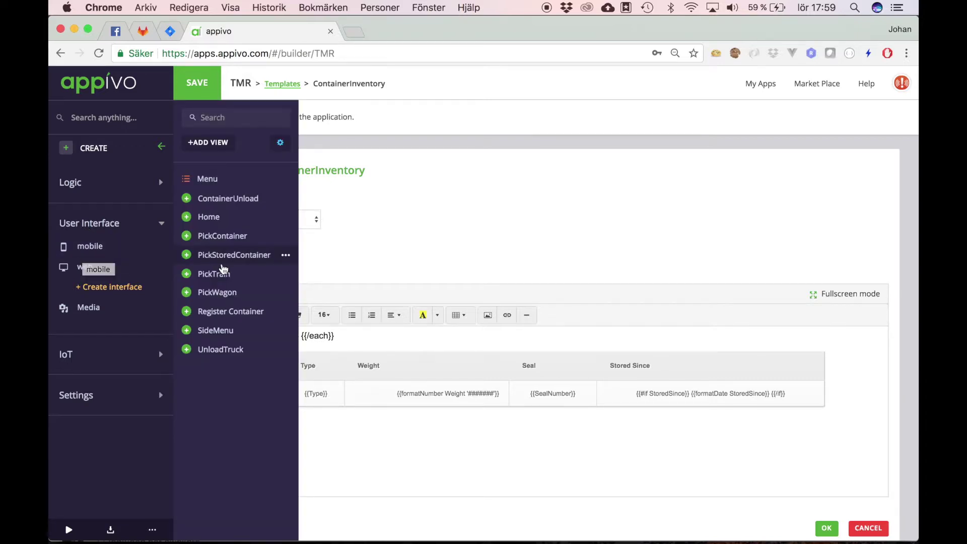
{"action": "left_click", "coordinate": [91, 268]}
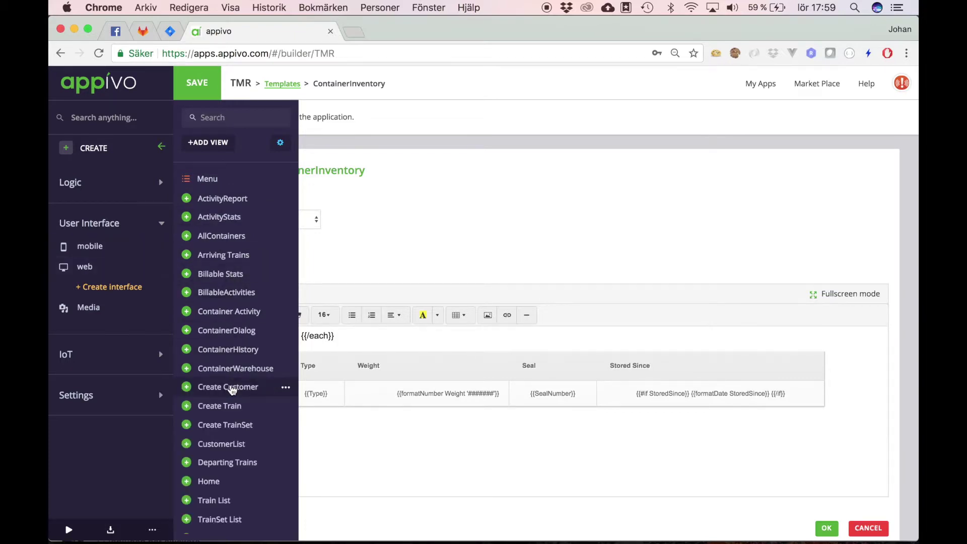
{"action": "left_click", "coordinate": [88, 311]}
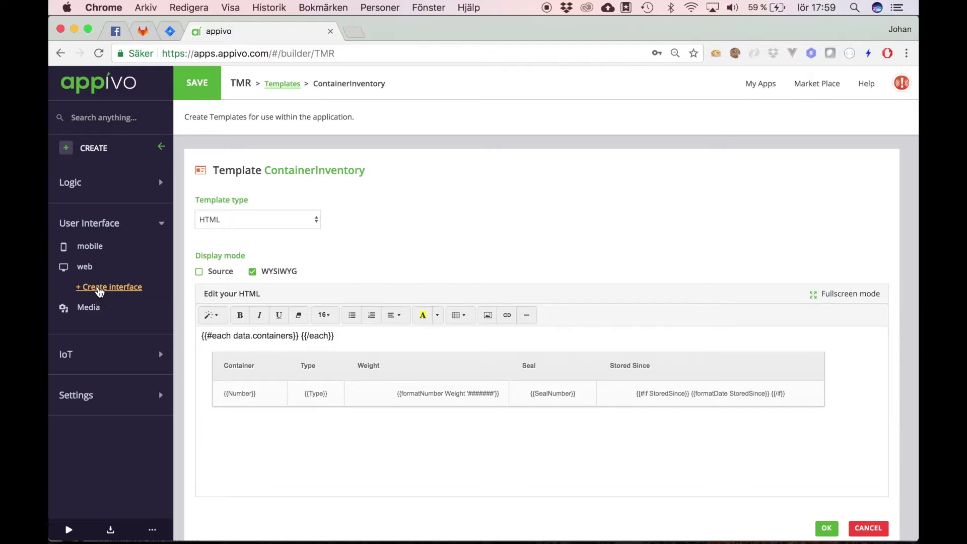
Step: Open the Register Container view of the mobile interface in the view designer
{"action": "left_click", "coordinate": [91, 247]}
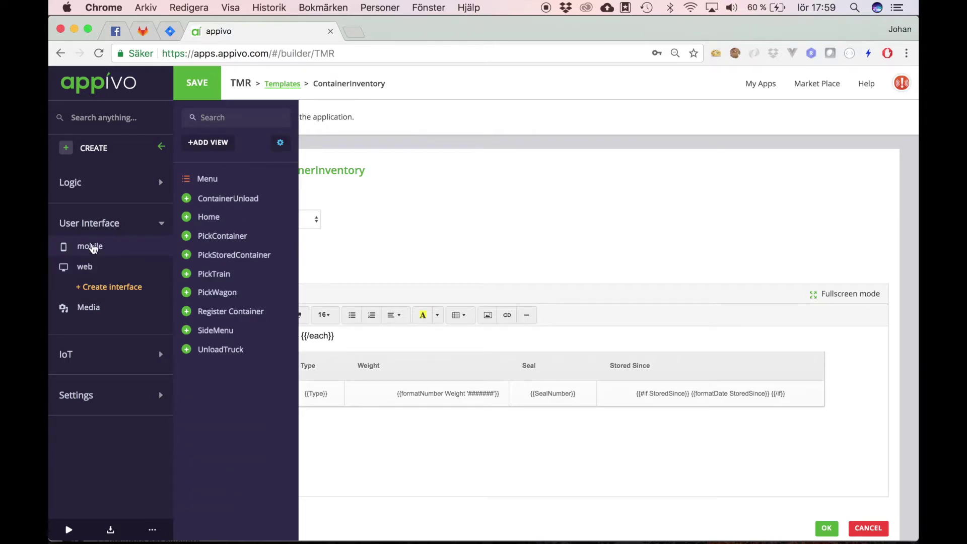
{"action": "left_click", "coordinate": [93, 248]}
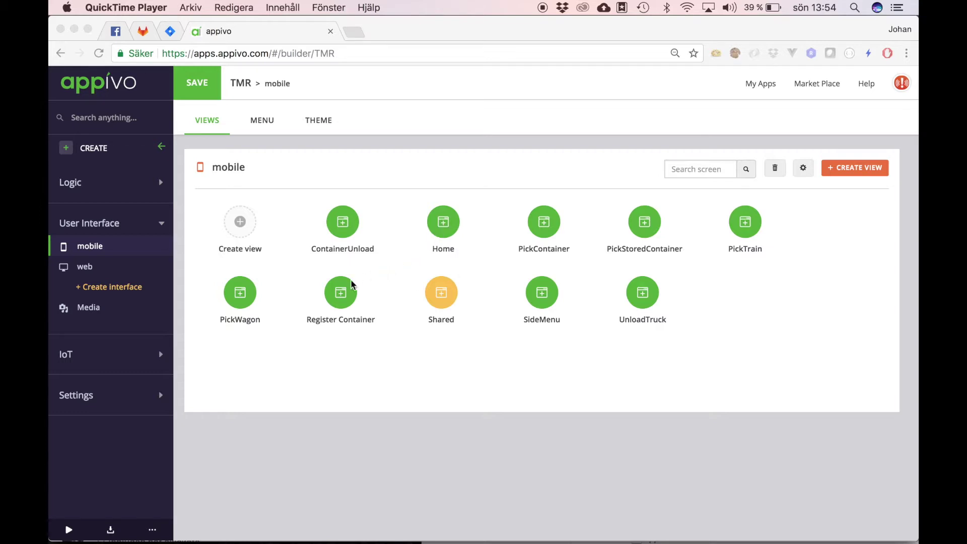
{"action": "left_click", "coordinate": [343, 300]}
{"action": "left_click", "coordinate": [343, 300]}
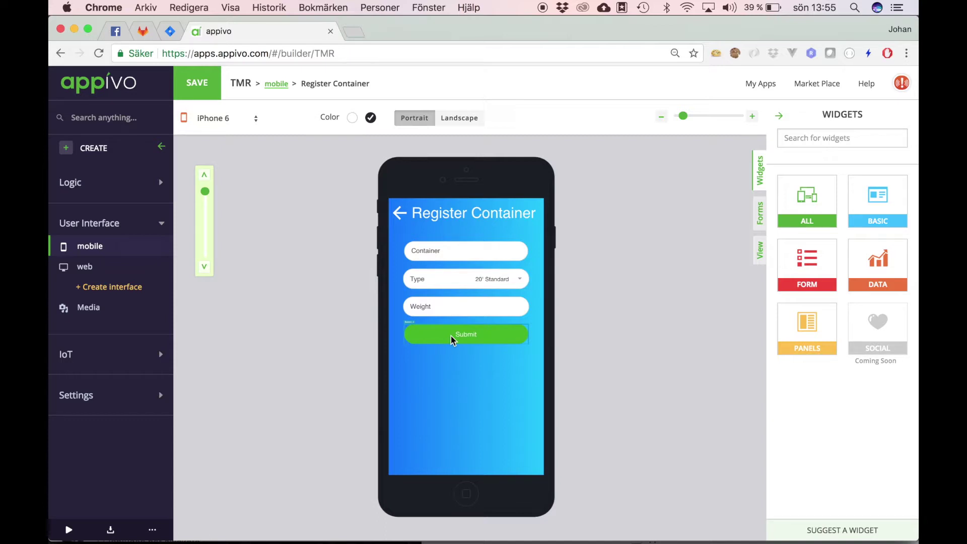
Step: Open the web interface's Create TrainSet view, examine its layout across the full width, and list all available widgets
{"action": "left_click", "coordinate": [113, 251]}
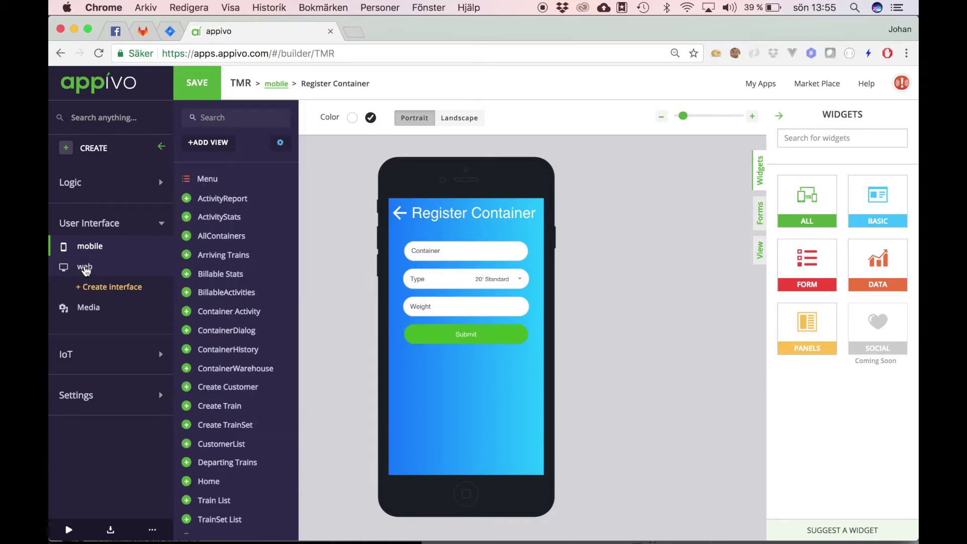
{"action": "left_click", "coordinate": [84, 267]}
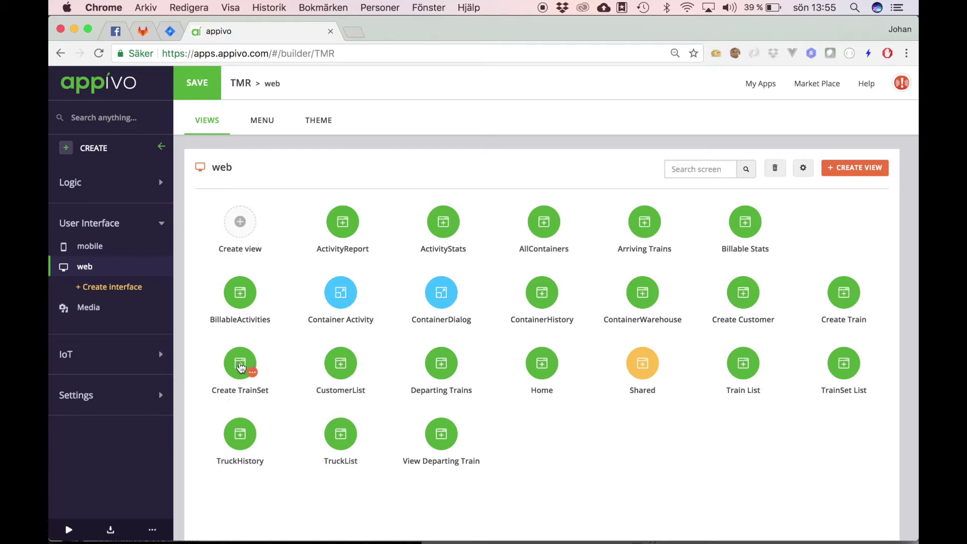
{"action": "left_click", "coordinate": [241, 366]}
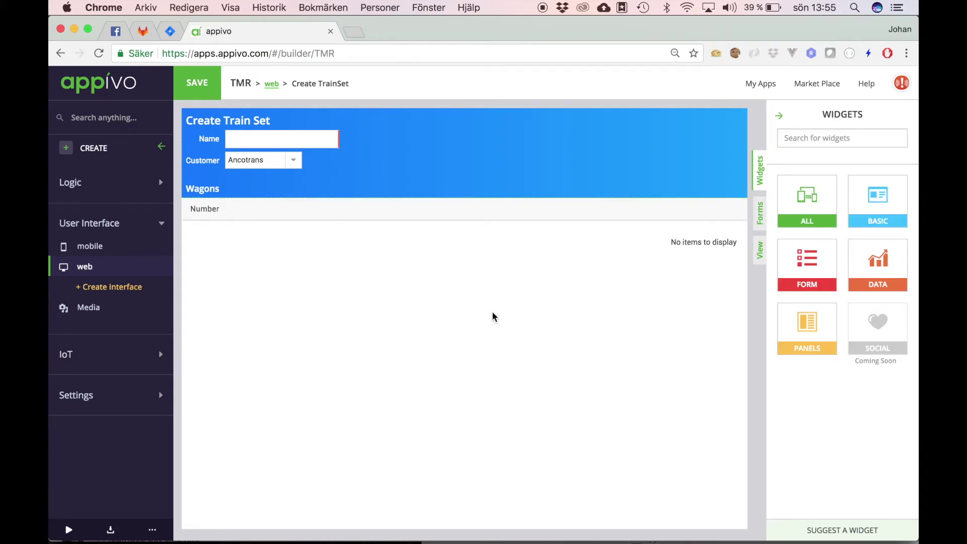
{"action": "scroll", "coordinate": [493, 316], "scroll_direction": "right", "scroll_amount": 3}
{"action": "scroll", "coordinate": [493, 316], "scroll_direction": "left", "scroll_amount": 3}
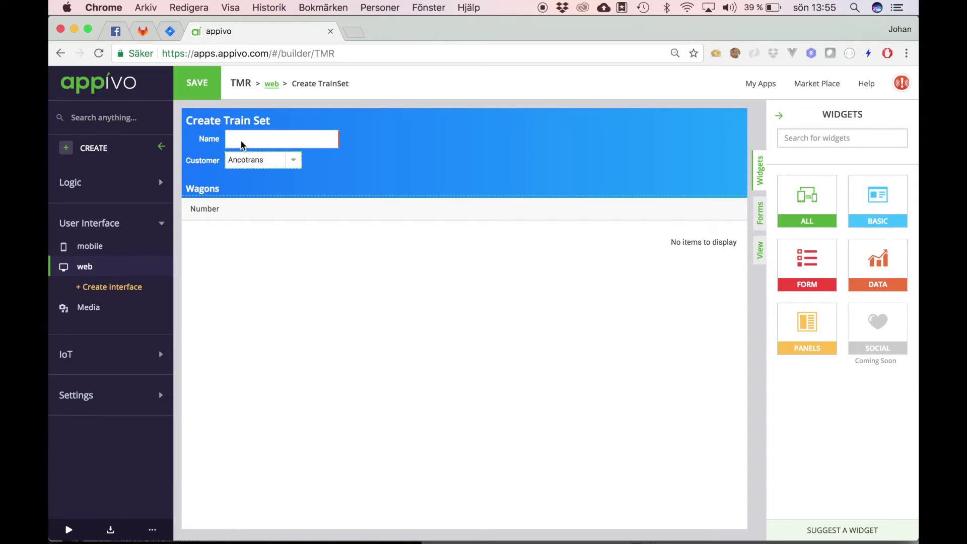
{"action": "scroll", "coordinate": [302, 227], "scroll_direction": "right", "scroll_amount": 5}
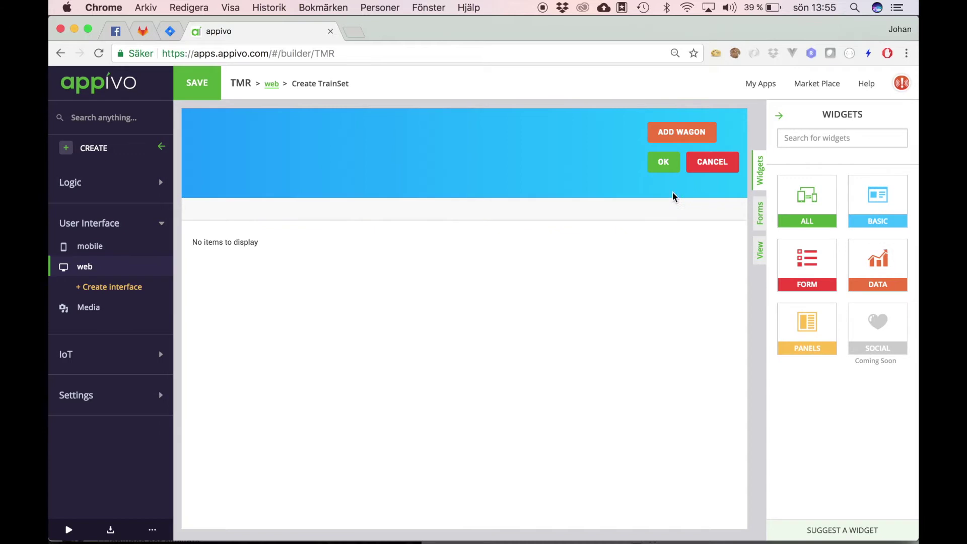
{"action": "scroll", "coordinate": [464, 280], "scroll_direction": "left", "scroll_amount": 3}
{"action": "scroll", "coordinate": [463, 281], "scroll_direction": "left", "scroll_amount": 3}
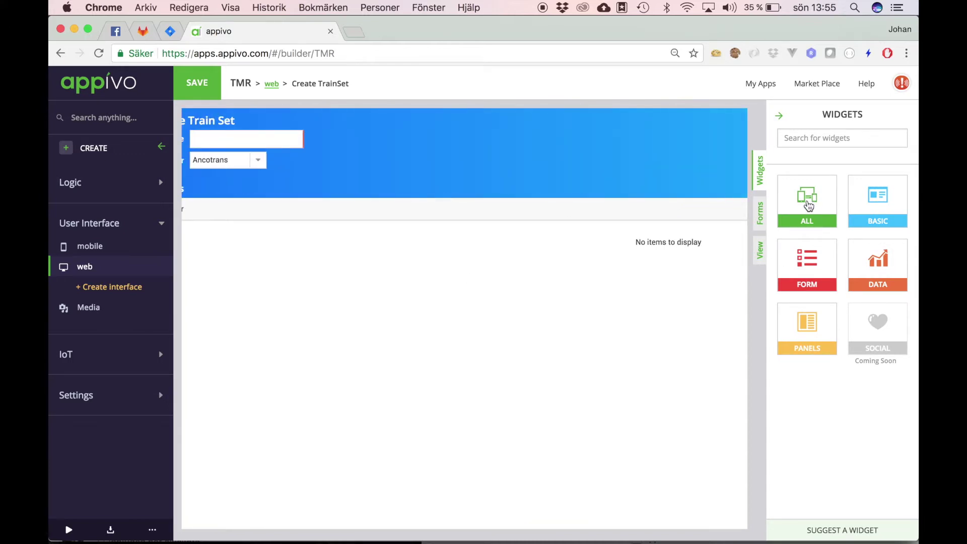
{"action": "left_click", "coordinate": [807, 202]}
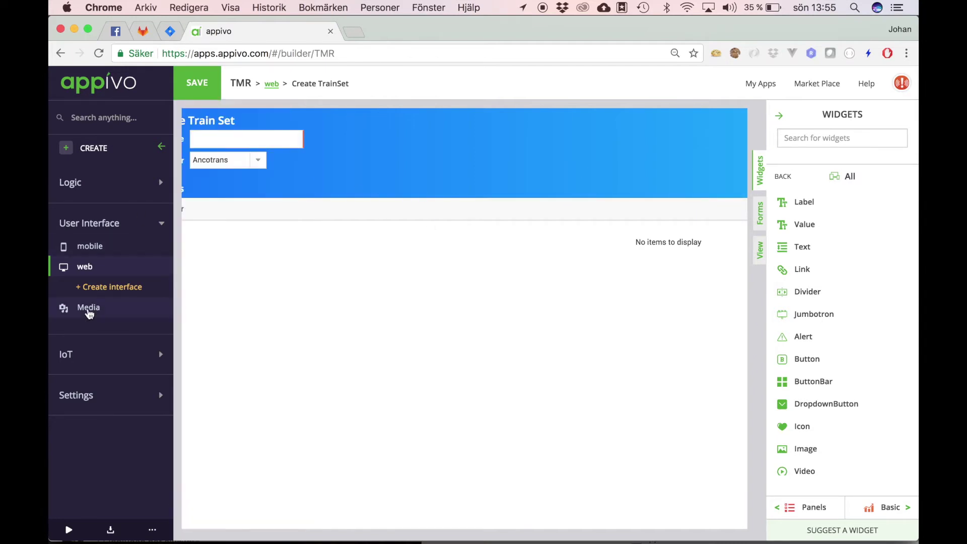
Step: Review the app's uploaded media resources and list the available settings categories
{"action": "left_click", "coordinate": [90, 312]}
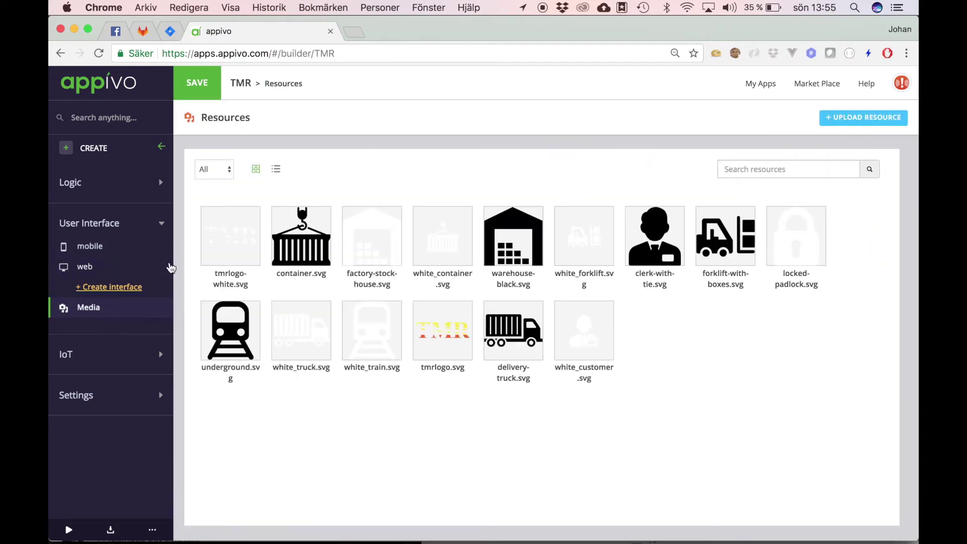
{"action": "mouse_move", "coordinate": [519, 351]}
{"action": "left_click", "coordinate": [76, 230]}
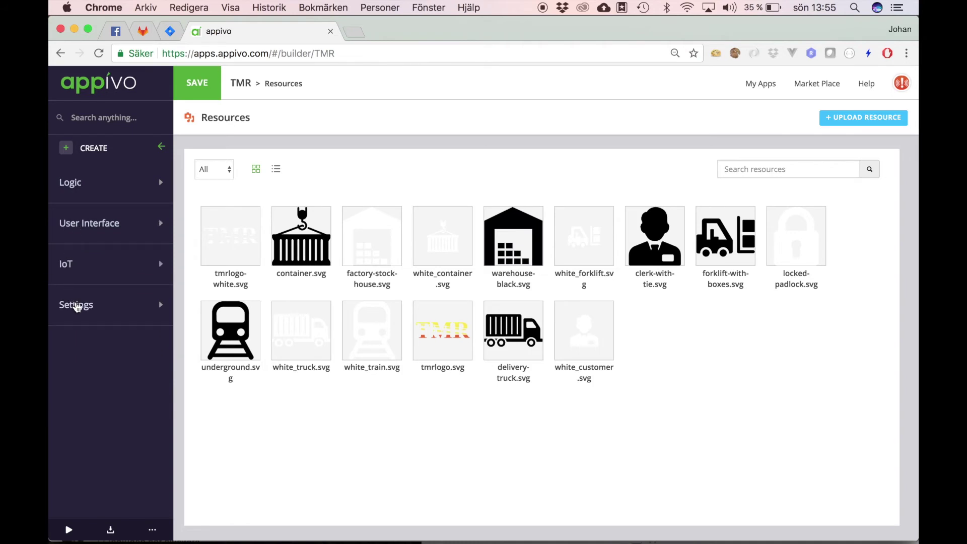
{"action": "left_click", "coordinate": [77, 306]}
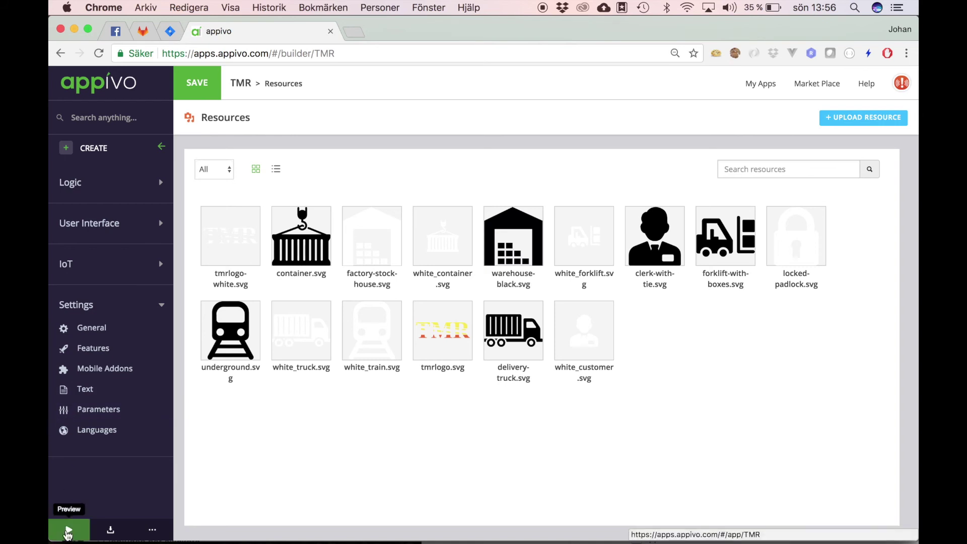
Step: Preview the TMR app and open train ABC123 from the trains list to inspect its details and containers
{"action": "left_click", "coordinate": [68, 533]}
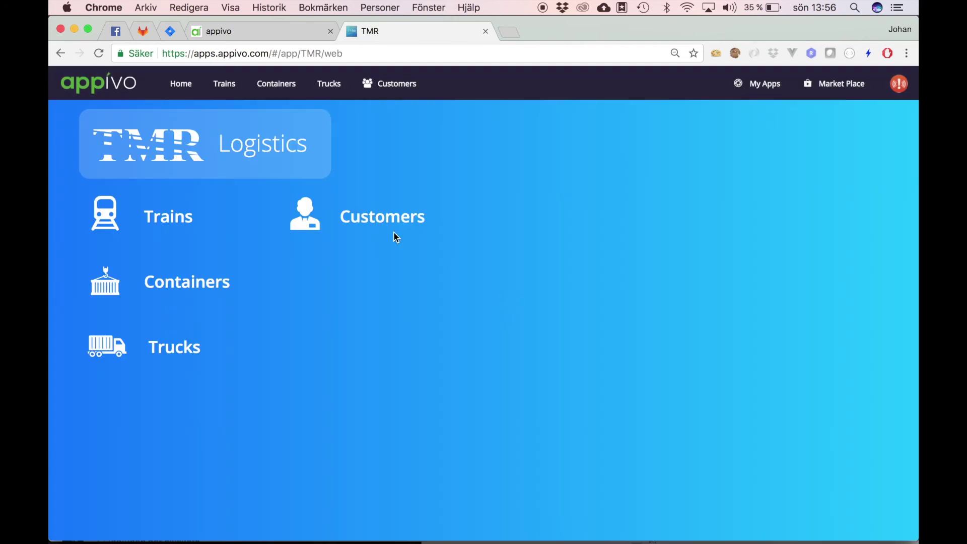
{"action": "left_click", "coordinate": [109, 218]}
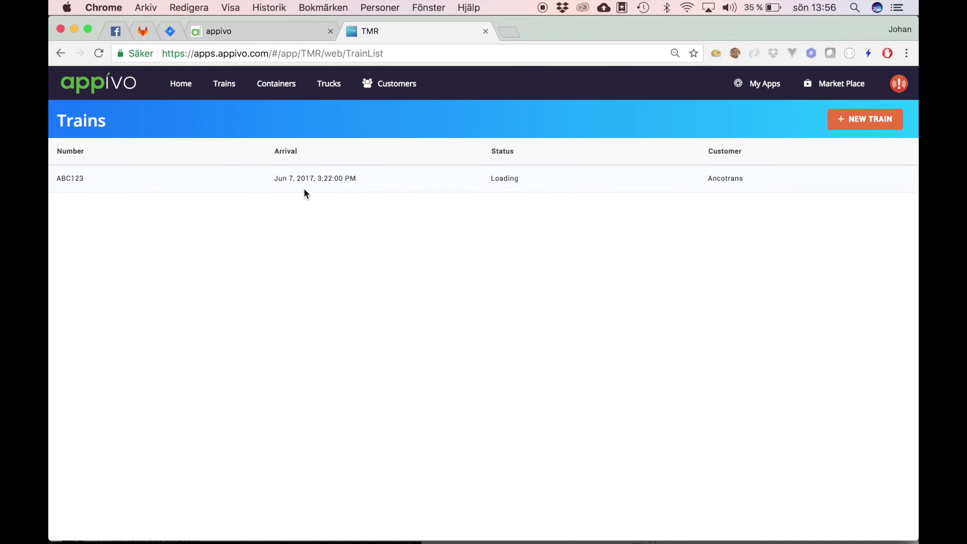
{"action": "left_click", "coordinate": [354, 181]}
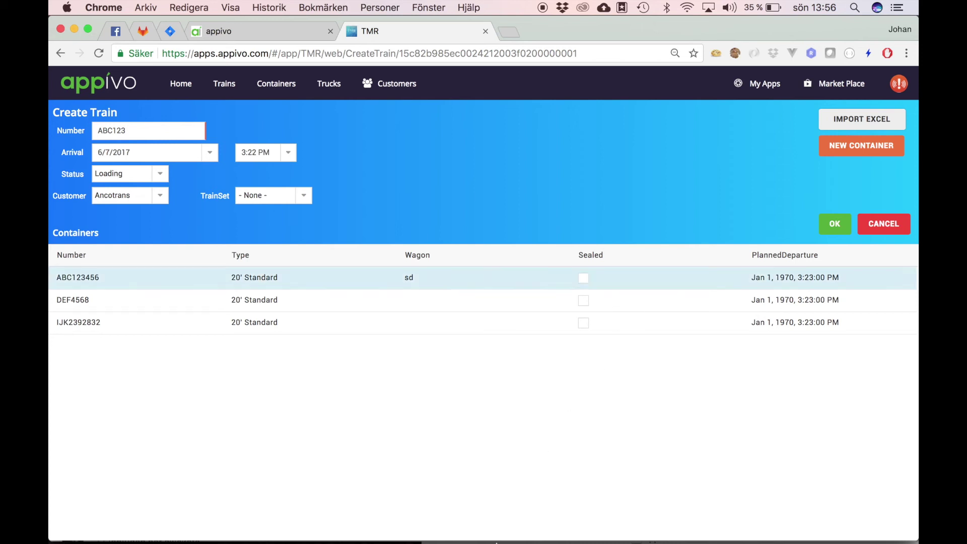
{"action": "mouse_move", "coordinate": [488, 533]}
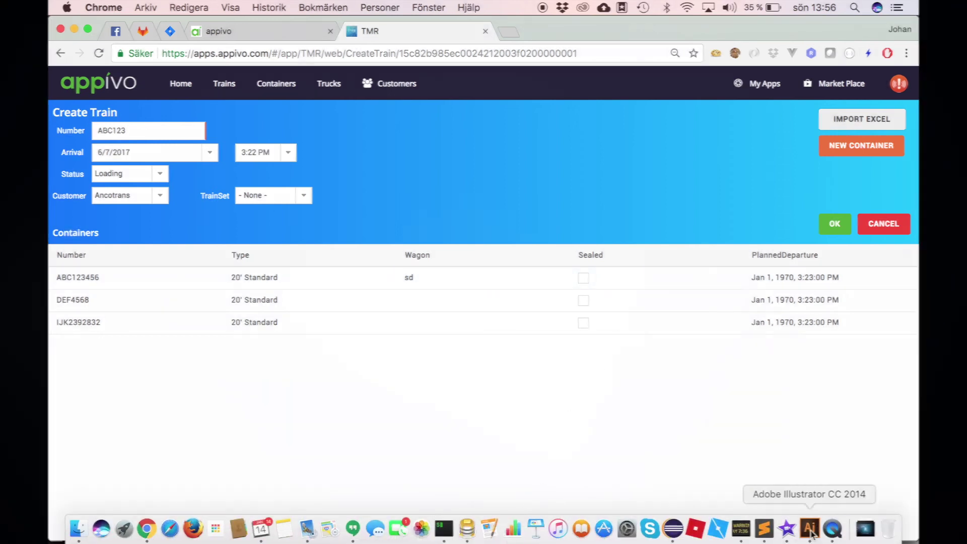